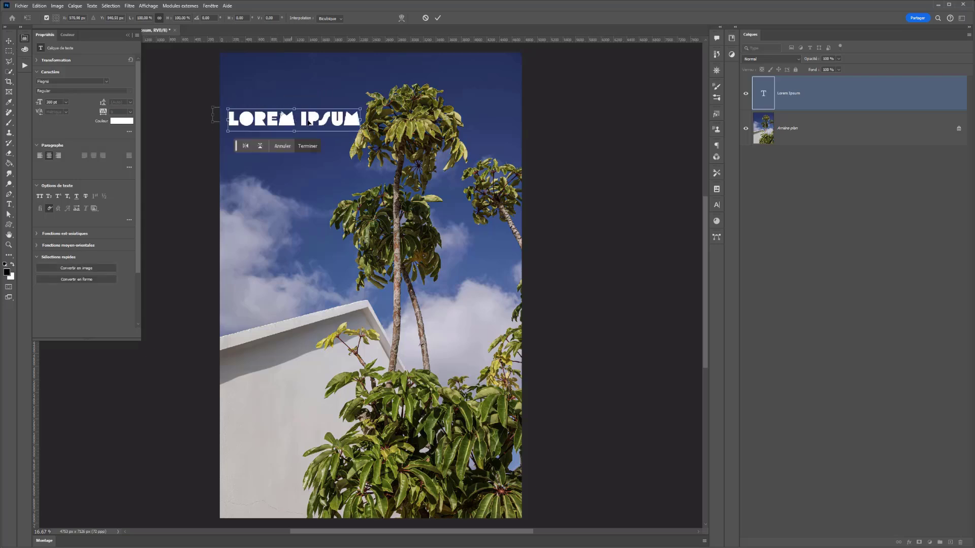
Replace the placeholder text LOREM IPSUM in the sky with TUTO.
click(8, 204)
click(340, 115)
triple_click(340, 116)
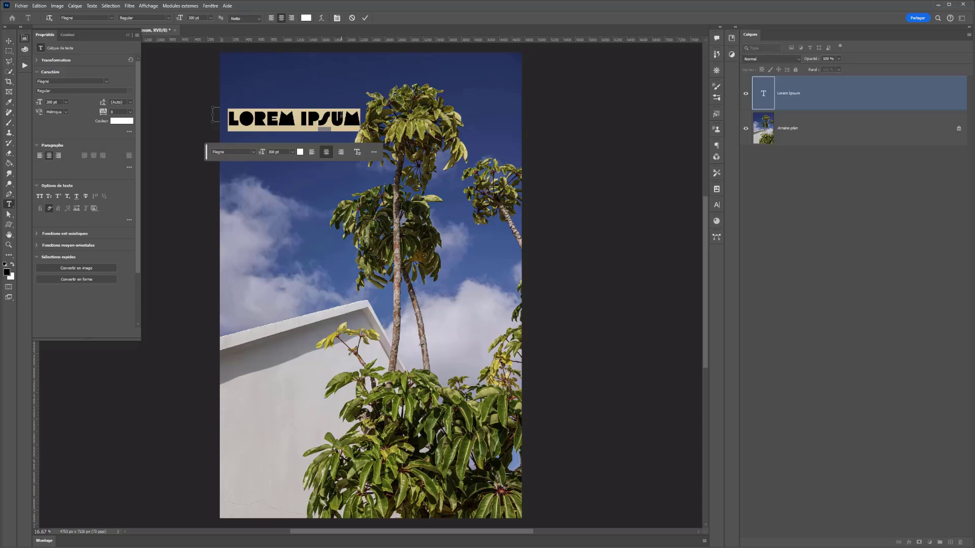
text(TUTORI)
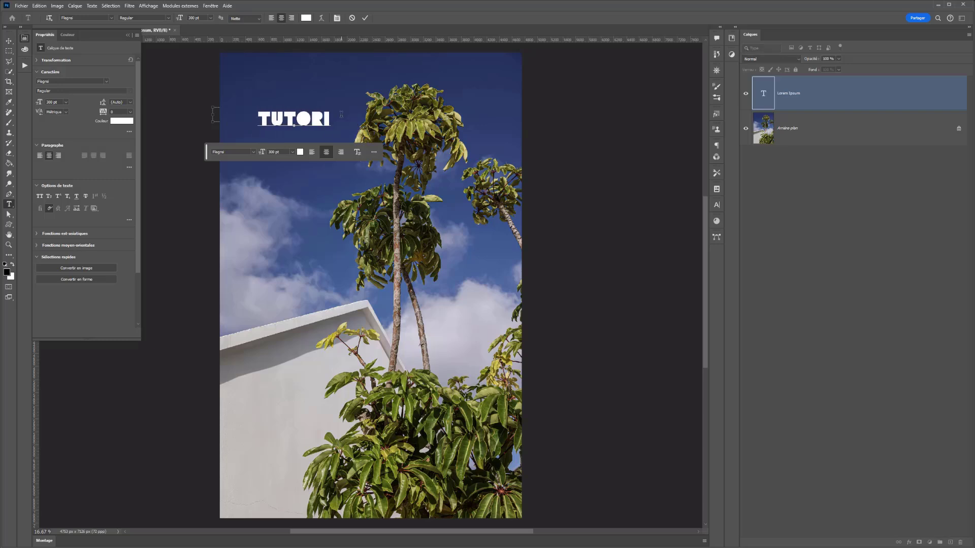
key(BackSpace)
key(BackSpace)
key(ctrl+Return)
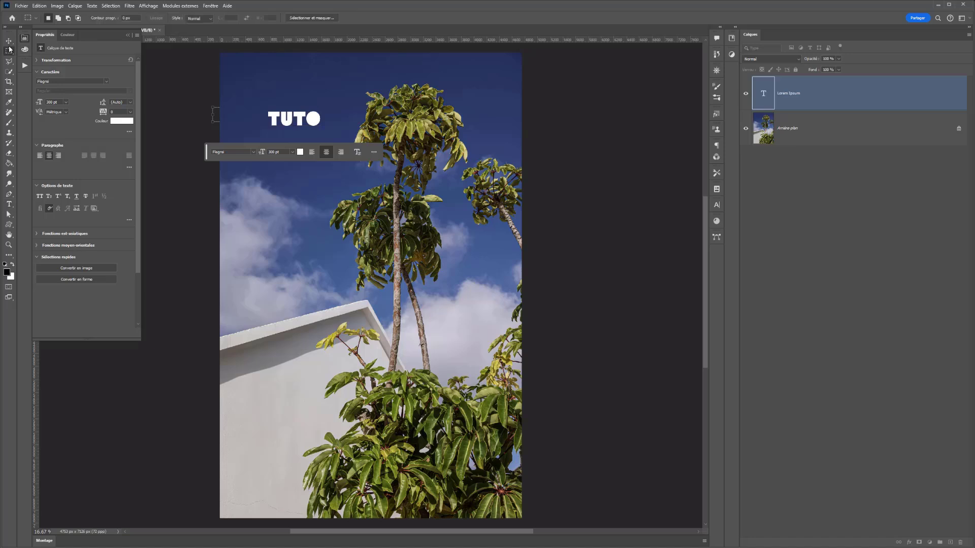
Enlarge the TUTO text to nearly twice its size and place it so the final O overlaps the tree's foliage.
click(9, 45)
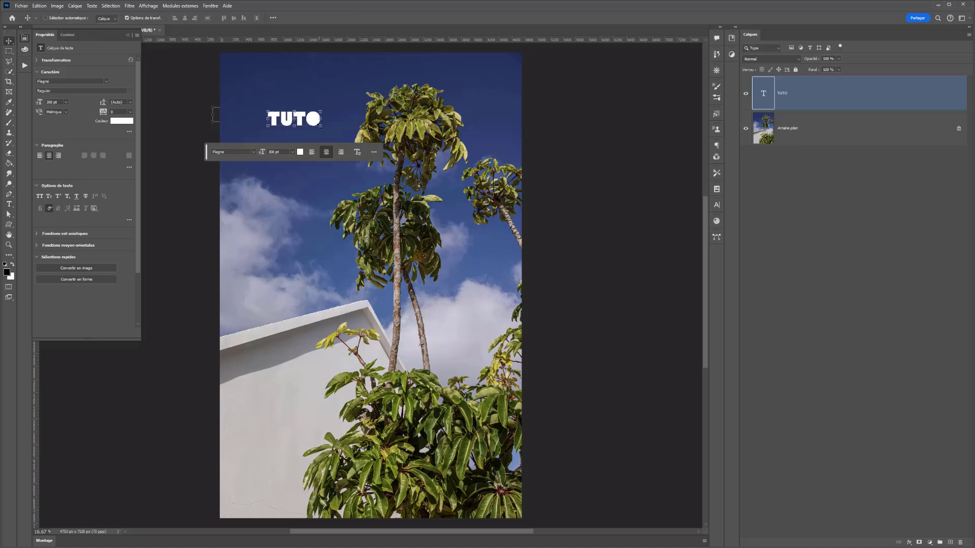
drag(321, 126, 378, 180)
key(Return)
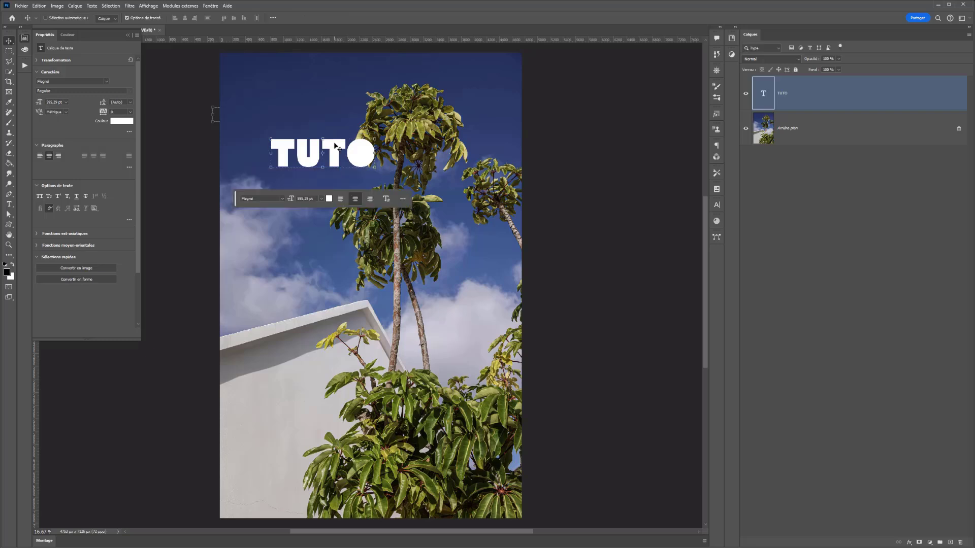
drag(328, 150, 353, 134)
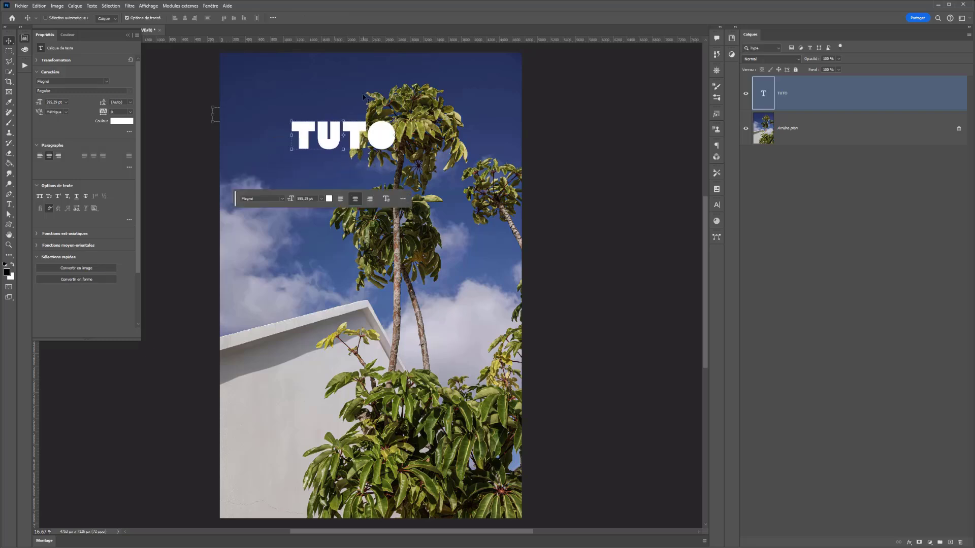
In the TUTO layer's blending options, set Blend If to Blue and raise the underlying layer's black limit until the leaves cover the O.
right_click(805, 90)
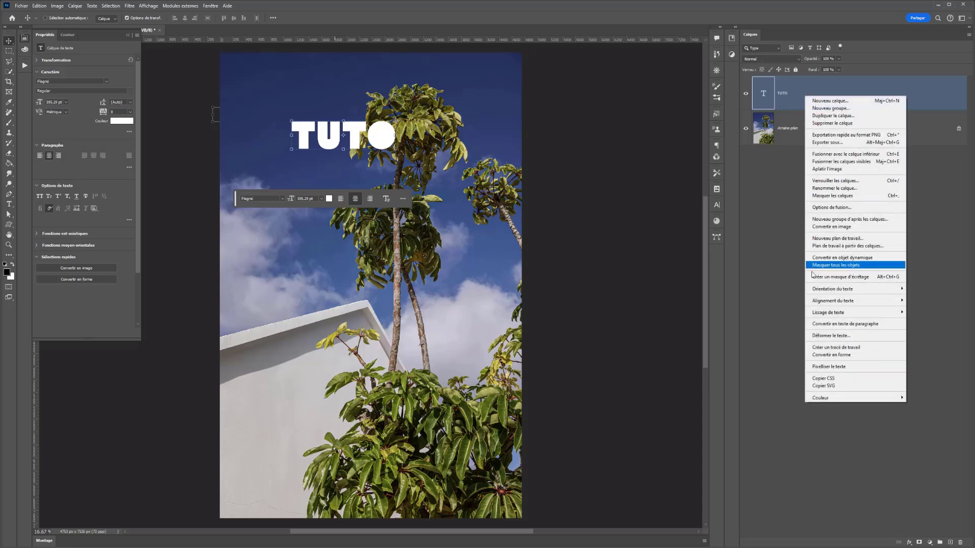
click(831, 208)
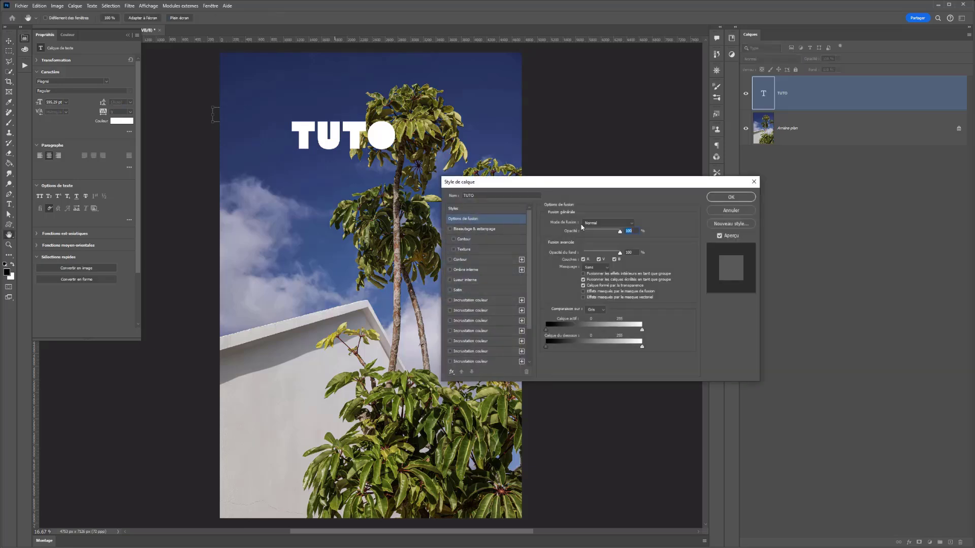
click(589, 311)
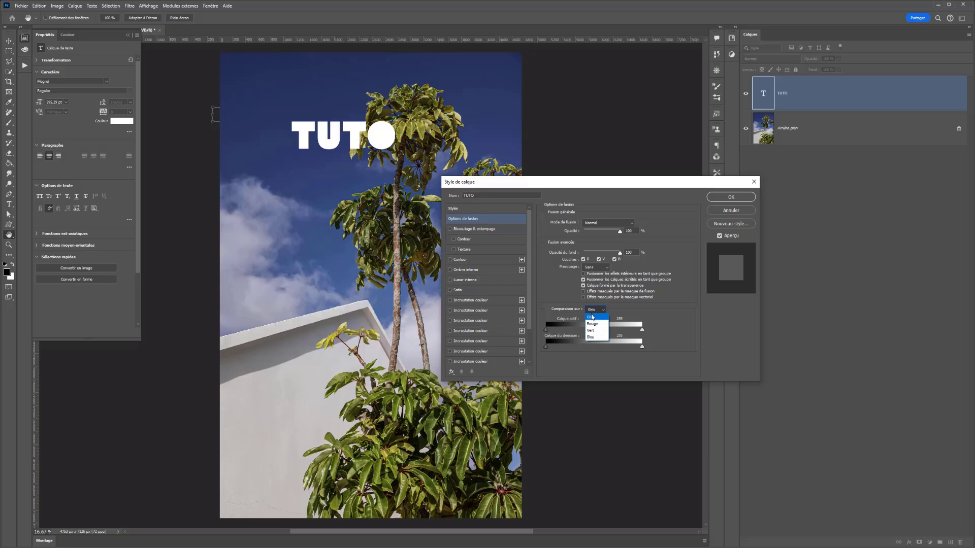
click(591, 337)
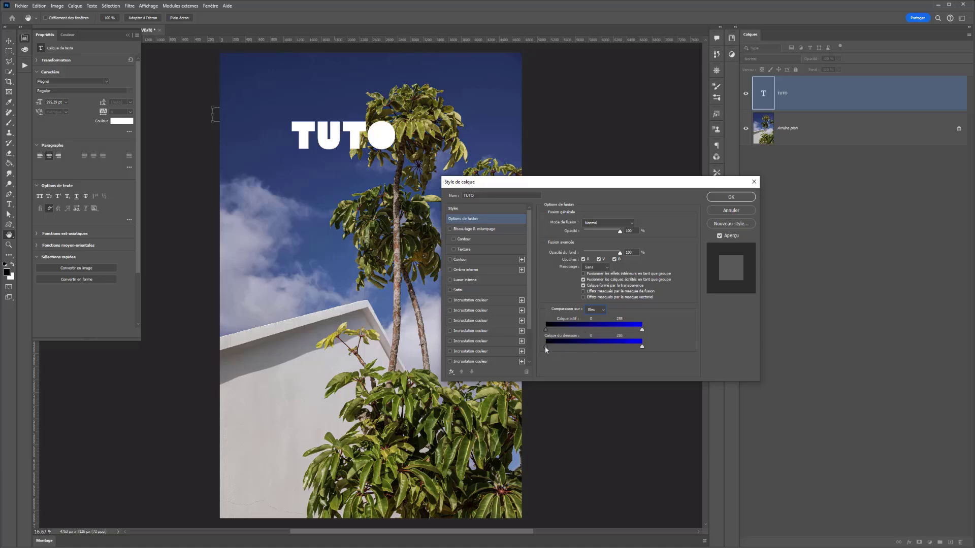
drag(546, 346, 582, 344)
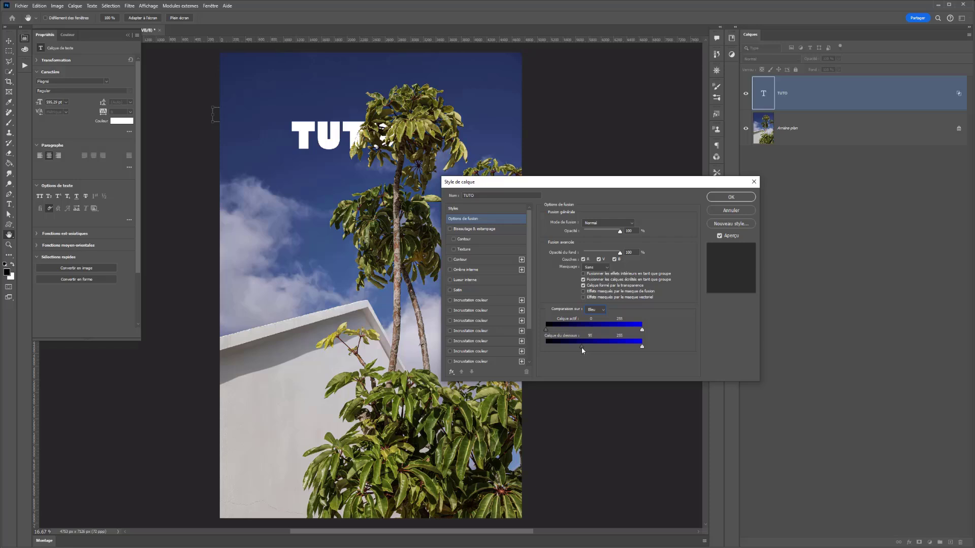
Split the underlying layer's black limit to about 24 / 98 to soften the transition, and apply the layer style.
mouse_move(582, 348)
mouse_down()
mouse_move(602, 342)
mouse_move(584, 344)
mouse_up()
key(alt)
drag(583, 346, 556, 348)
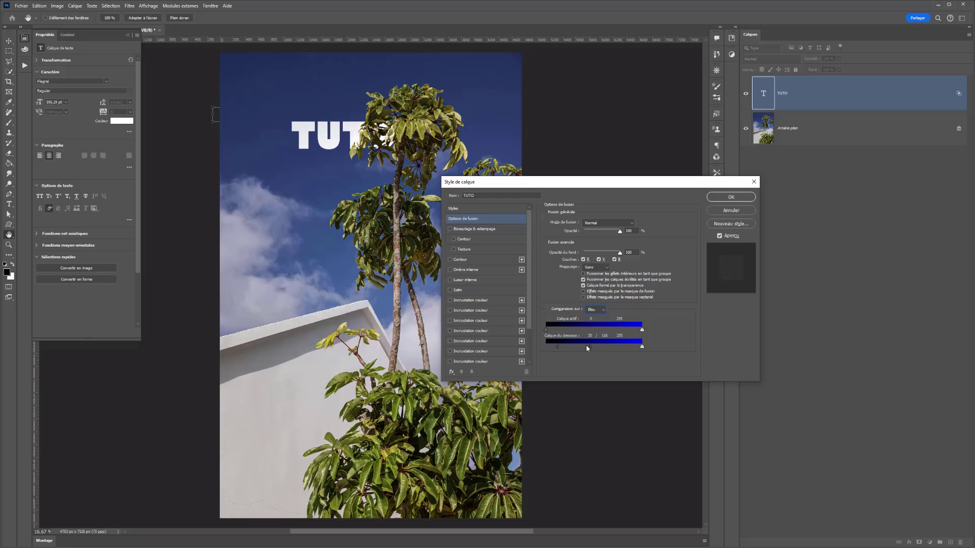
mouse_move(557, 348)
mouse_down()
mouse_move(543, 348)
mouse_move(553, 349)
mouse_up()
drag(591, 348, 583, 348)
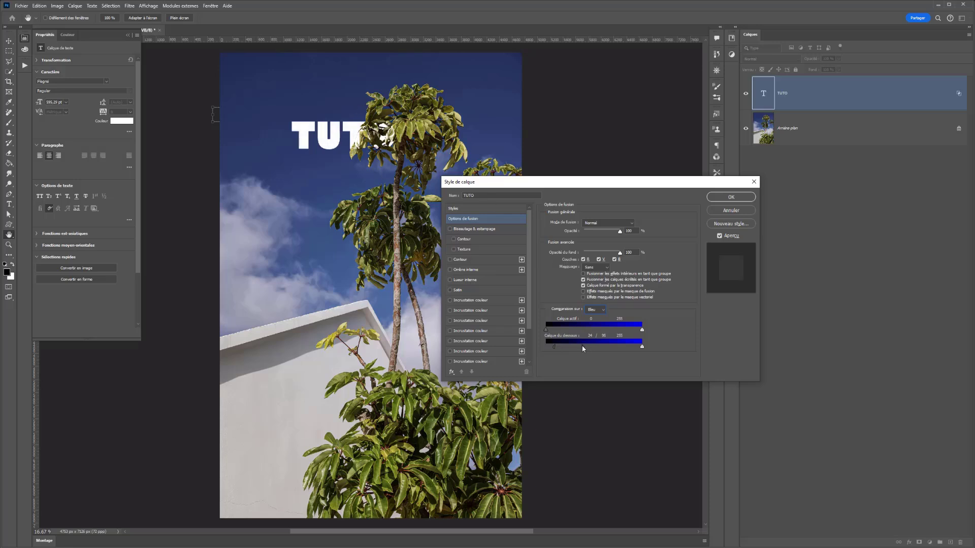
click(727, 200)
Reposition the TUTO text so its O sits partly behind the leaves on the tree's left side.
drag(326, 132, 309, 118)
scroll(366, 127, up, 5)
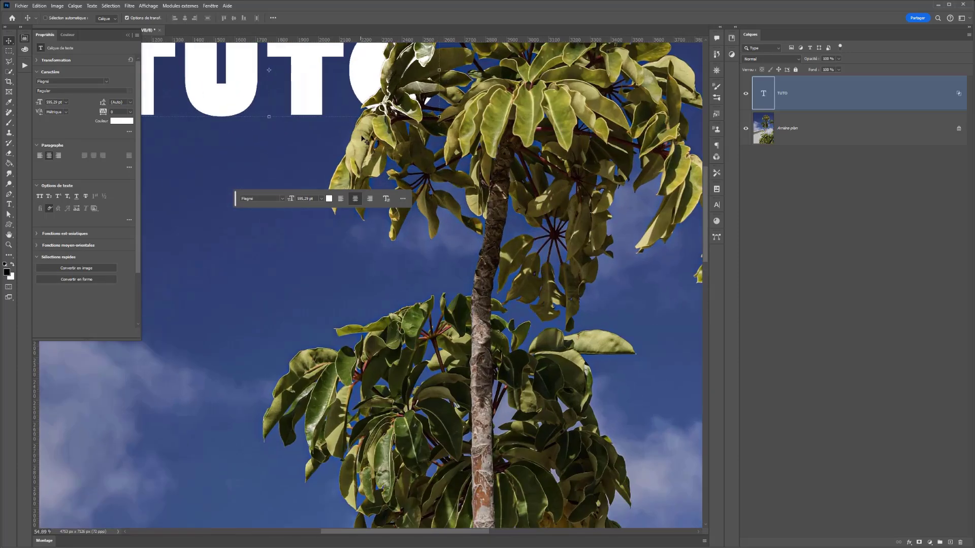
drag(357, 76, 339, 146)
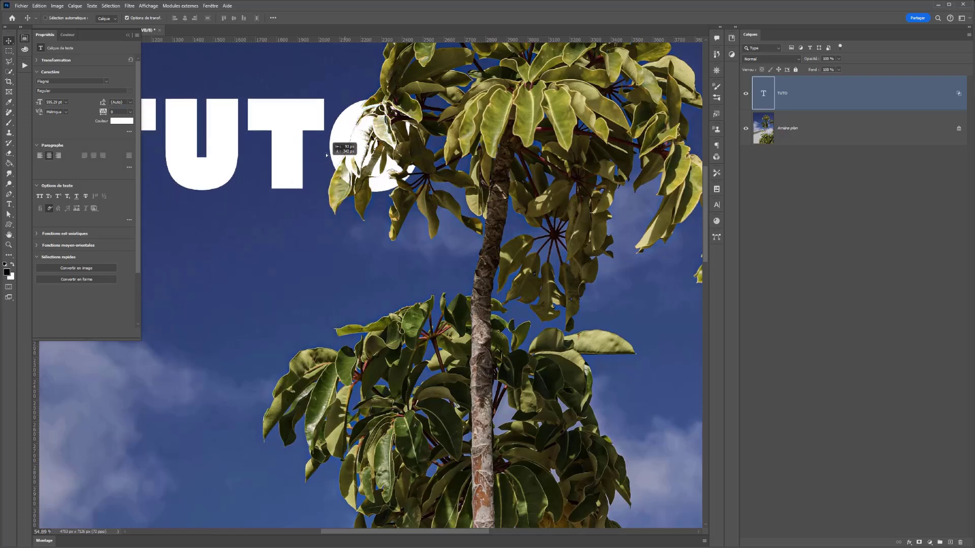
Add a Selective Color adjustment layer directly above the background photo.
click(789, 133)
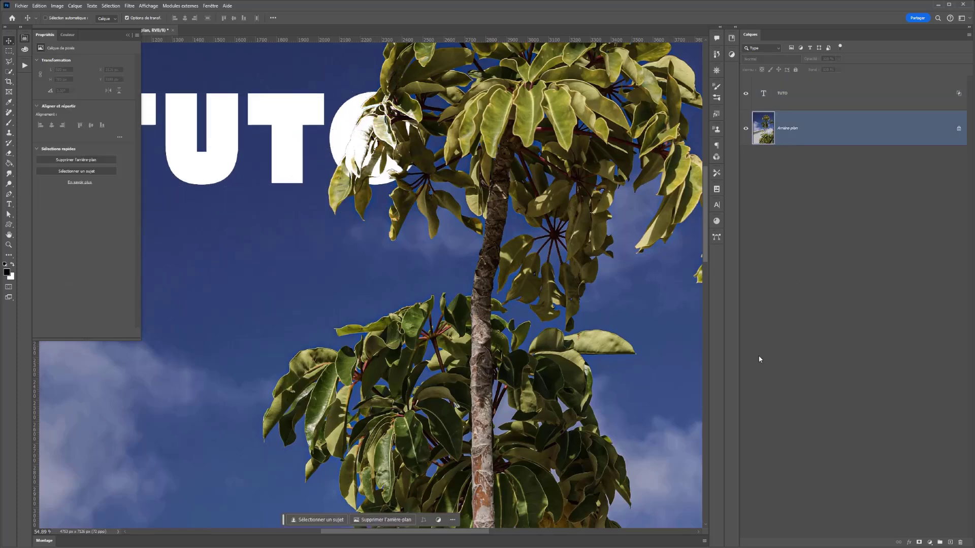
click(926, 539)
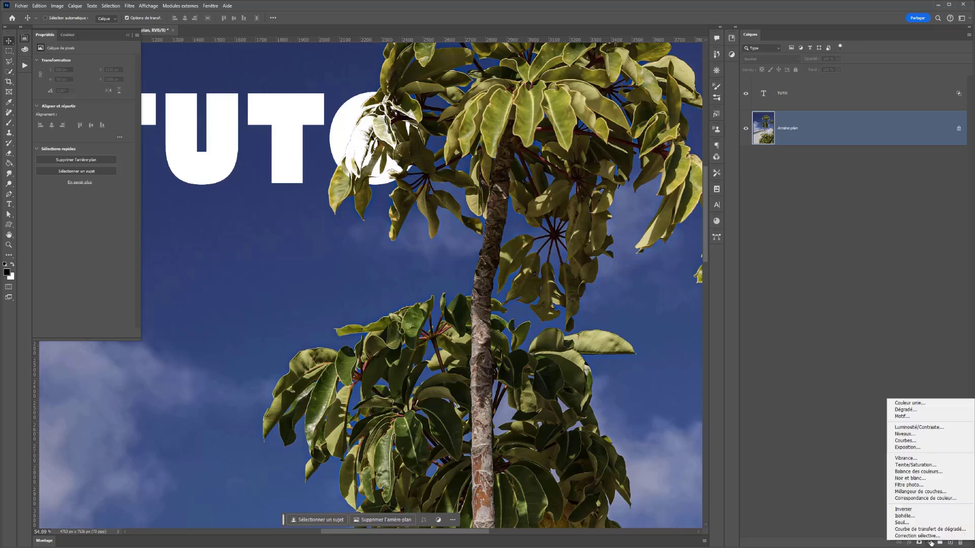
click(926, 539)
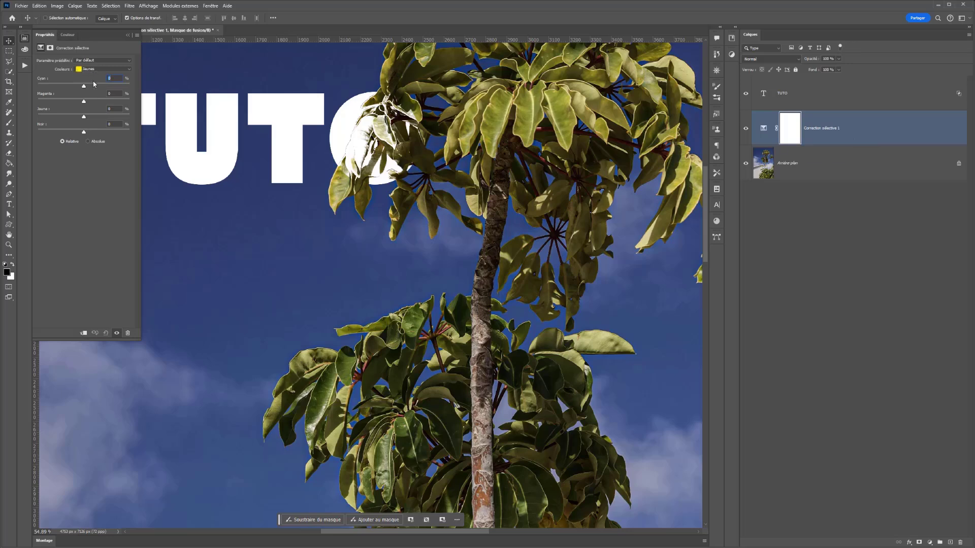
For the Yellows, set yellow to +100 % and adjust cyan, magenta and black to make the leaves greener.
drag(84, 120, 105, 121)
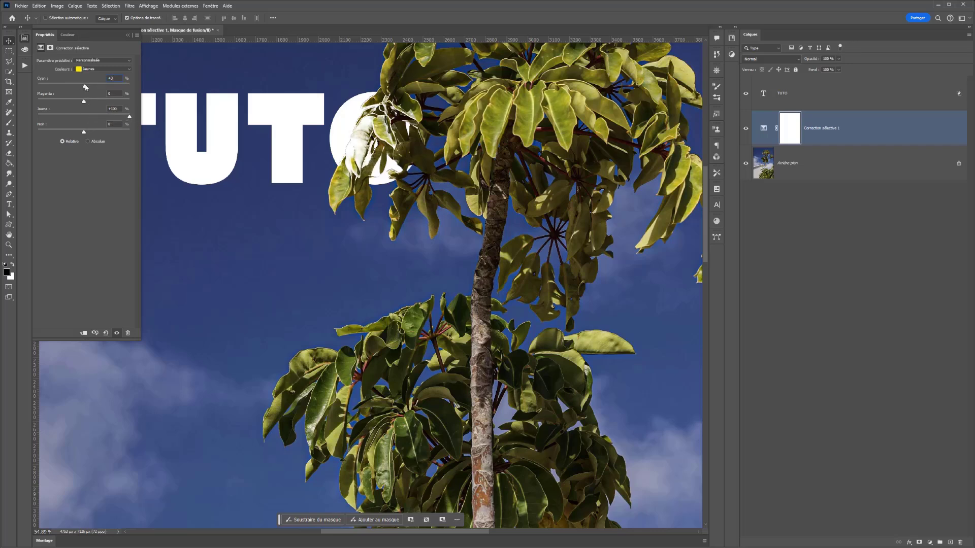
mouse_move(106, 87)
mouse_down()
mouse_move(45, 87)
mouse_move(108, 94)
mouse_up()
drag(94, 133, 85, 103)
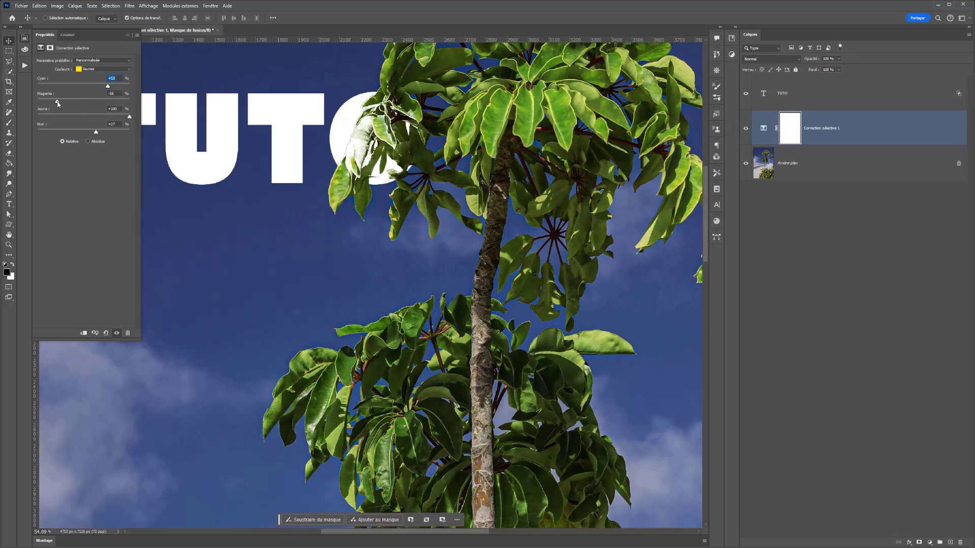
Switch the Selective Color adjustment to Greens and adjust its color sliders to tune the foliage.
click(90, 69)
click(90, 91)
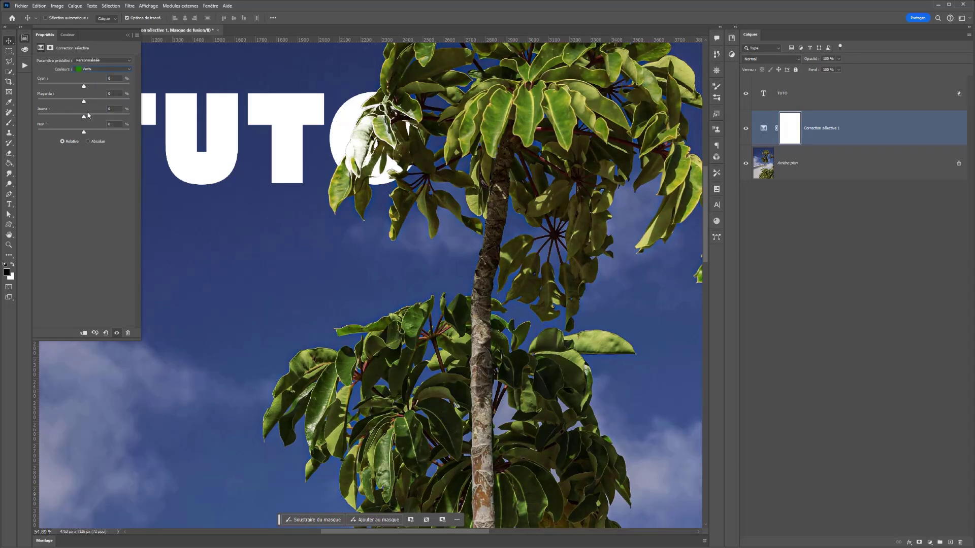
drag(51, 121, 69, 120)
drag(150, 124, 41, 128)
drag(82, 86, 84, 87)
mouse_move(85, 132)
mouse_down()
mouse_move(76, 133)
mouse_move(96, 124)
mouse_up()
For the Neutrals (Gris), set cyan to about -12 %, magenta to about -5 % and yellow to +30 %.
click(98, 70)
click(89, 123)
mouse_move(84, 87)
mouse_down()
mouse_move(58, 88)
mouse_move(109, 88)
mouse_move(73, 99)
mouse_move(83, 108)
mouse_move(73, 119)
mouse_move(111, 117)
mouse_move(99, 118)
mouse_move(80, 86)
mouse_up()
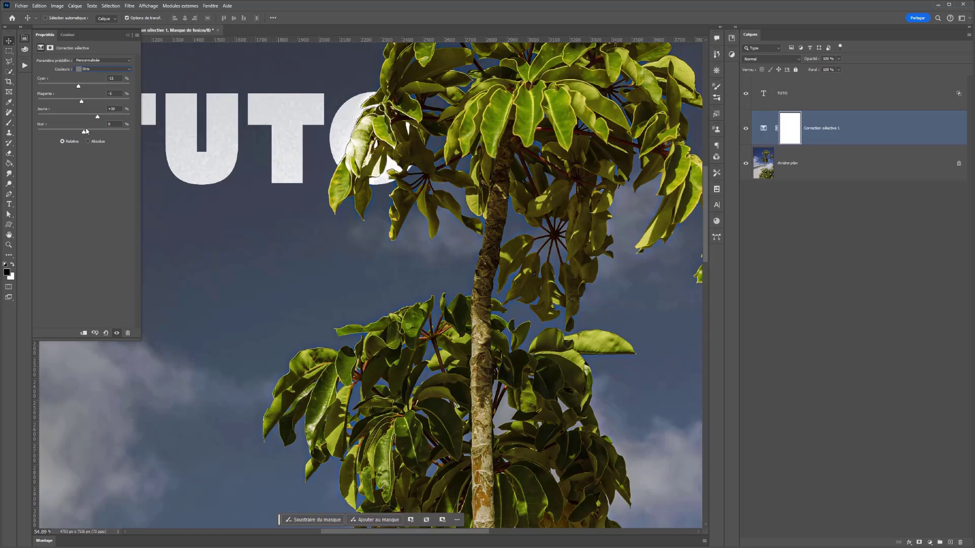
drag(84, 133, 84, 132)
Compare the whole image with and without the Selective Color adjustment.
scroll(332, 294, down, 5)
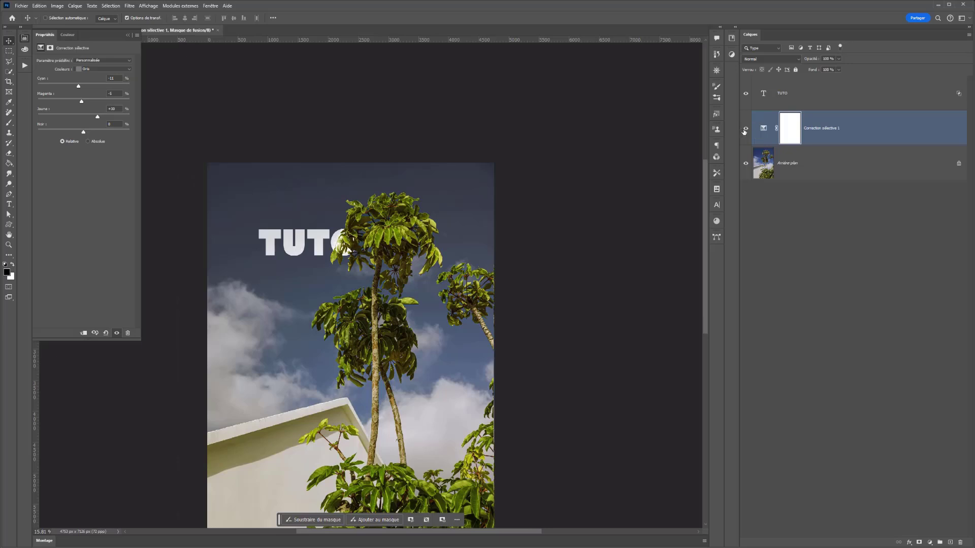
click(744, 129)
click(745, 129)
click(745, 130)
click(745, 130)
Invert the Selective Color mask to black, and paint white with a soft 0 % hardness brush over the leaves crossing the O.
ctrl+click(782, 135)
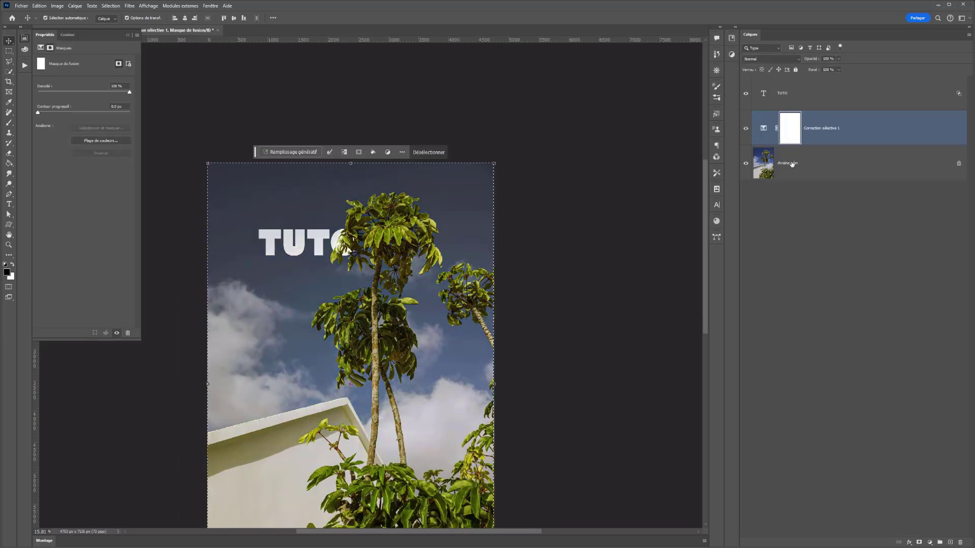
key(ctrl+i)
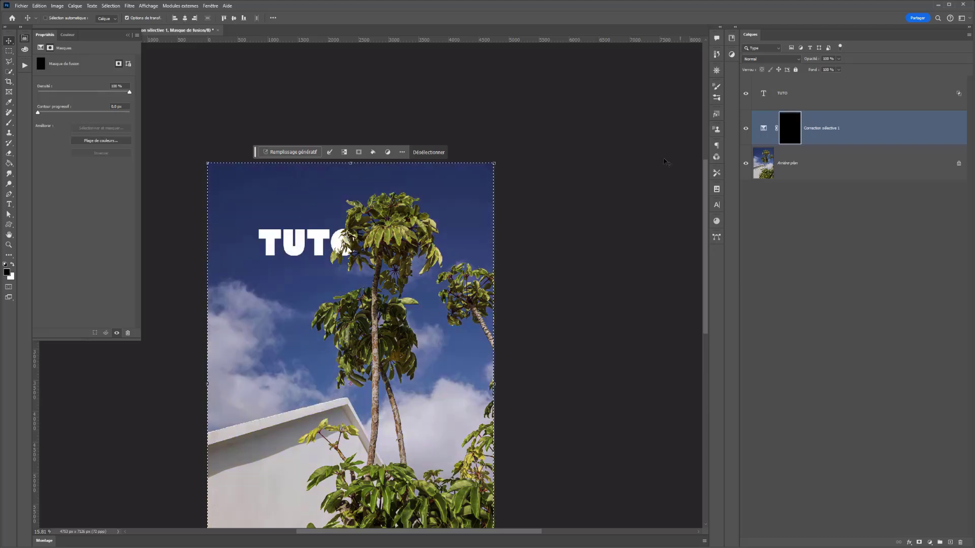
click(8, 122)
scroll(355, 230, up, 3)
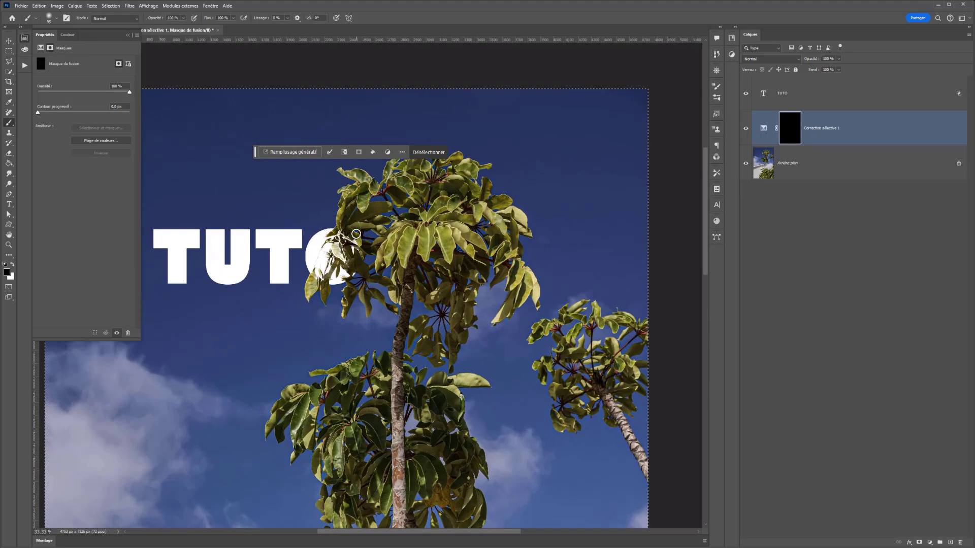
alt+right_click(366, 246)
right_click(366, 245)
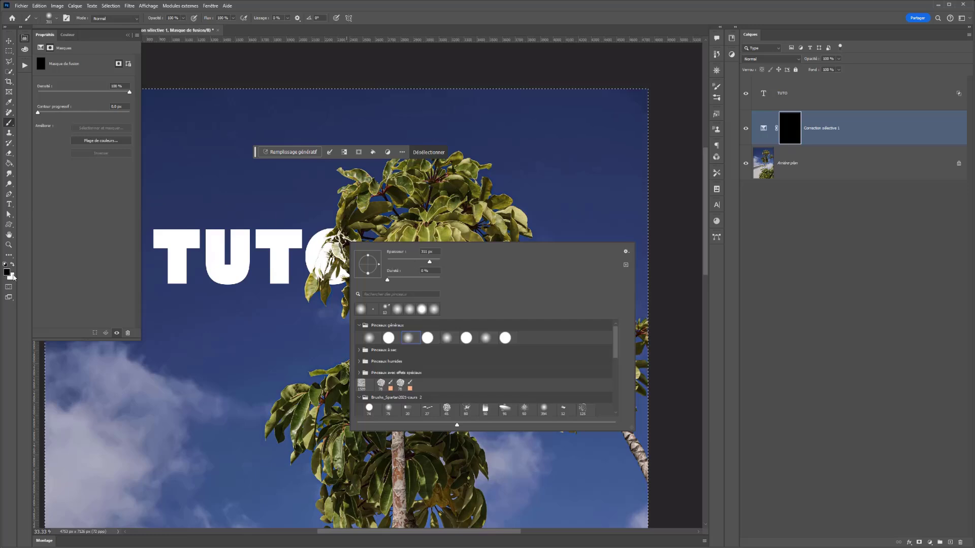
key(Escape)
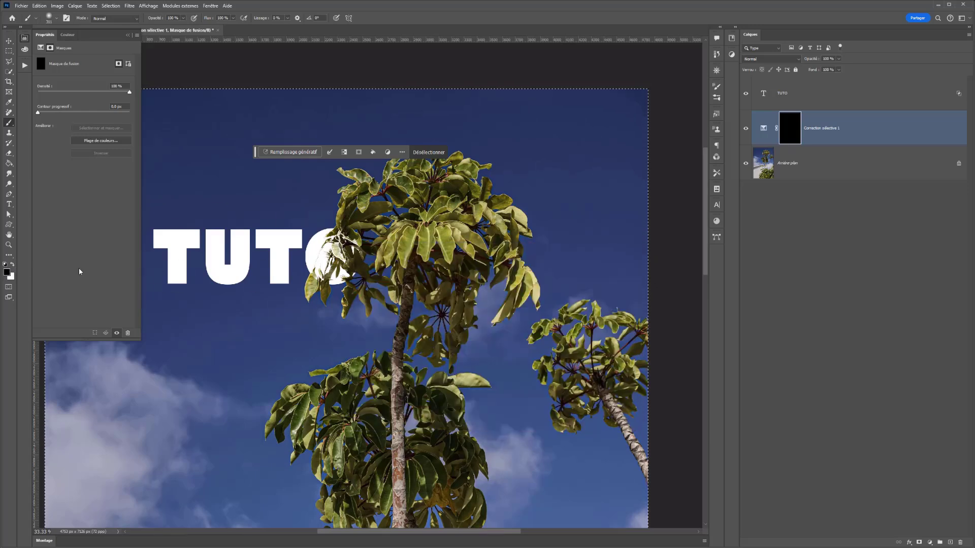
click(13, 266)
click(333, 259)
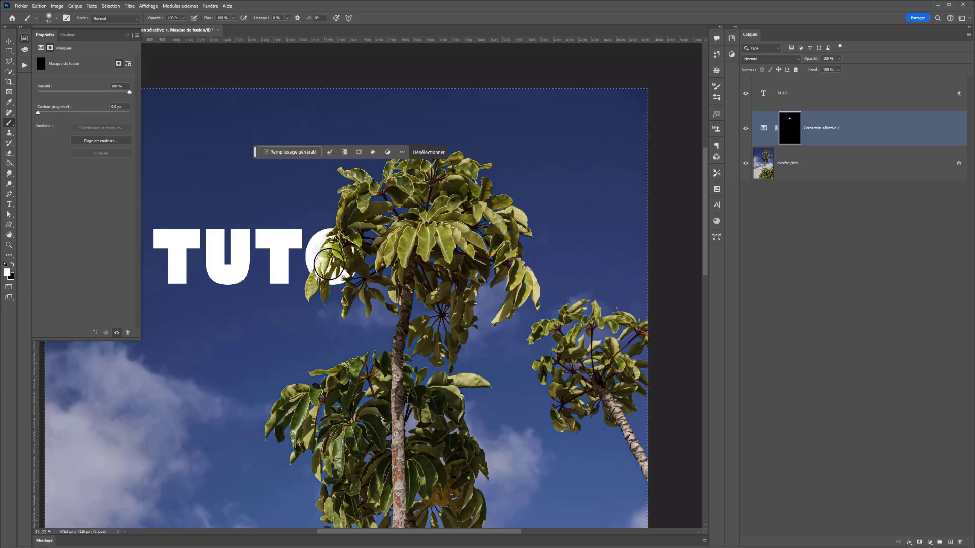
Reduce the soft brush to about 125 px and refine the mask in white along the leaves overlapping the O.
key(bracketleft)
key(bracketleft)
key(bracketleft)
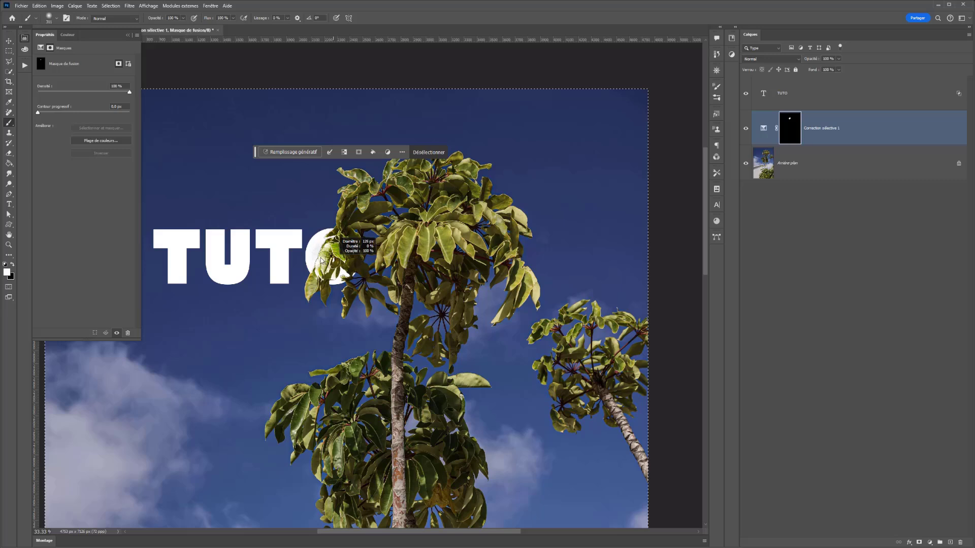
key(x)
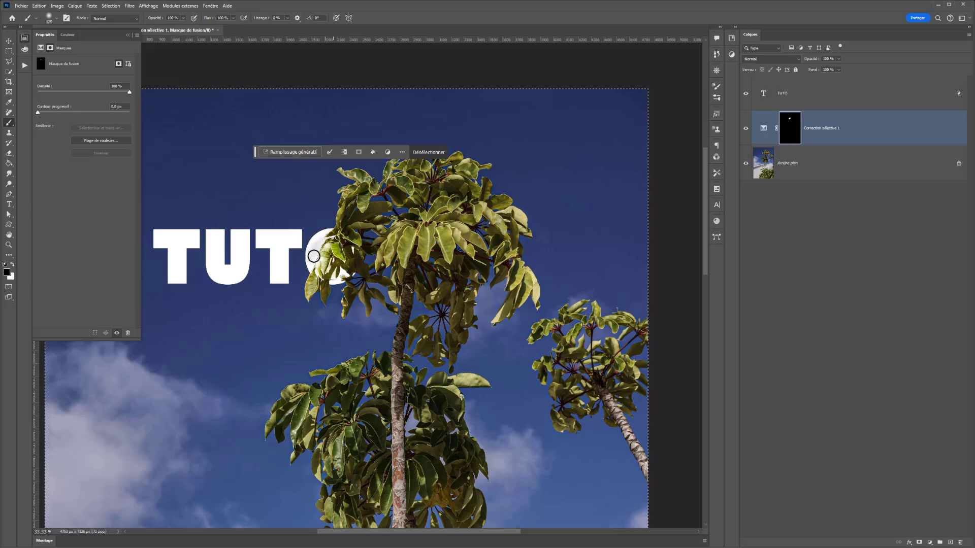
key(x)
right_click(342, 234)
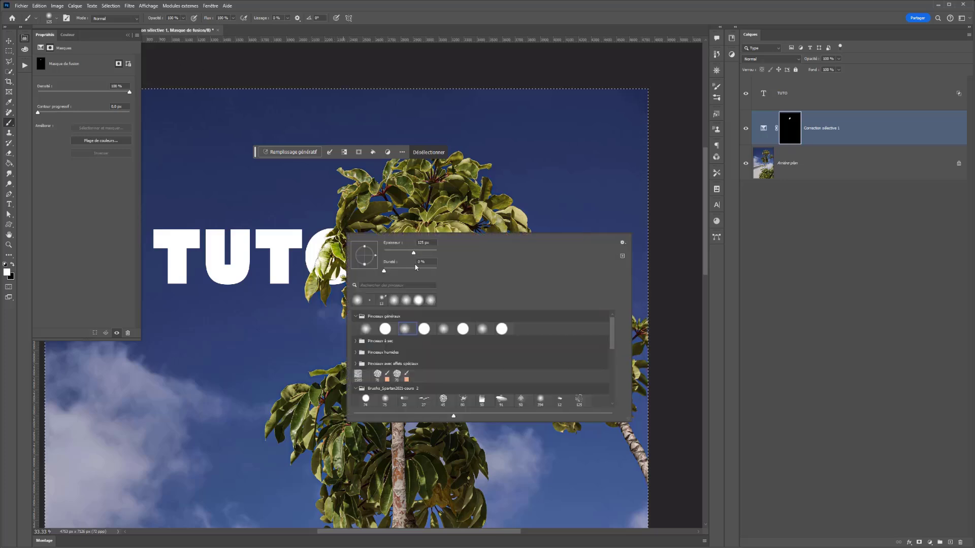
click(357, 221)
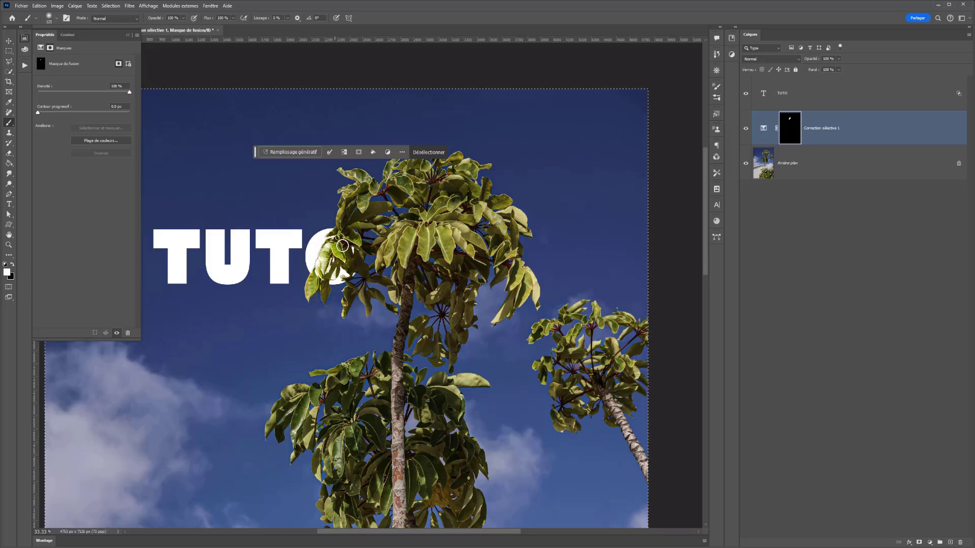
Raise the yellow of the Neutrals in the masked Selective Color adjustment to about +39 %.
click(763, 128)
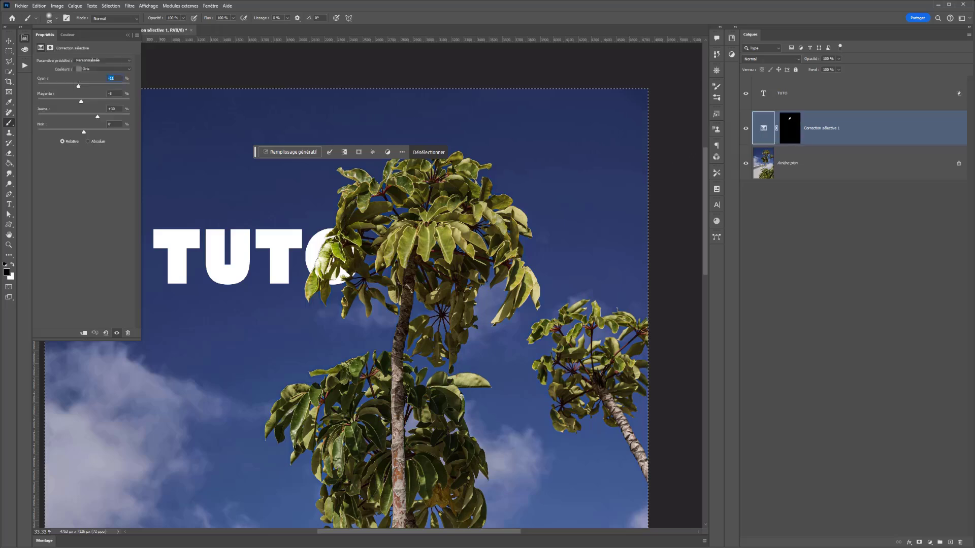
mouse_move(98, 116)
mouse_down()
mouse_move(113, 118)
mouse_move(101, 120)
mouse_up()
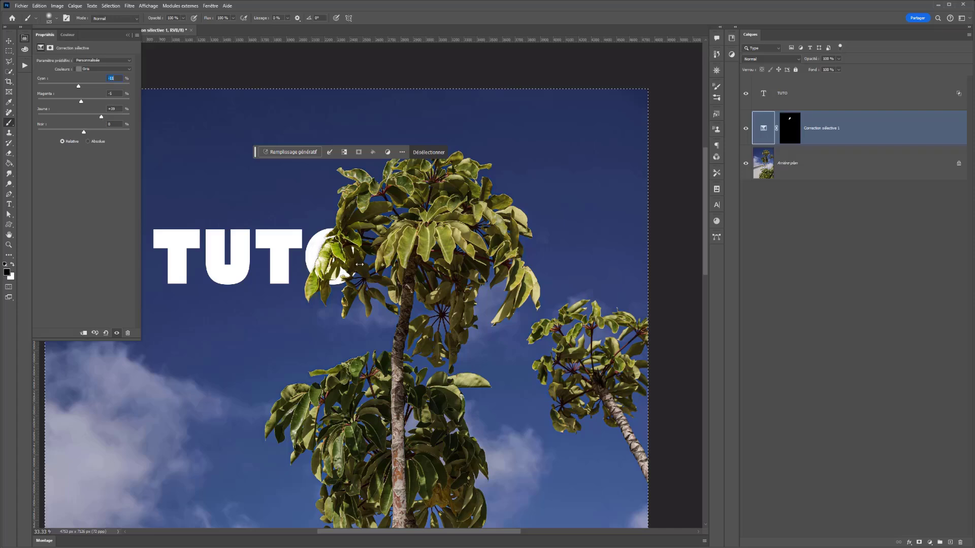
click(9, 51)
scroll(289, 336, down, 1)
scroll(290, 336, down, 3)
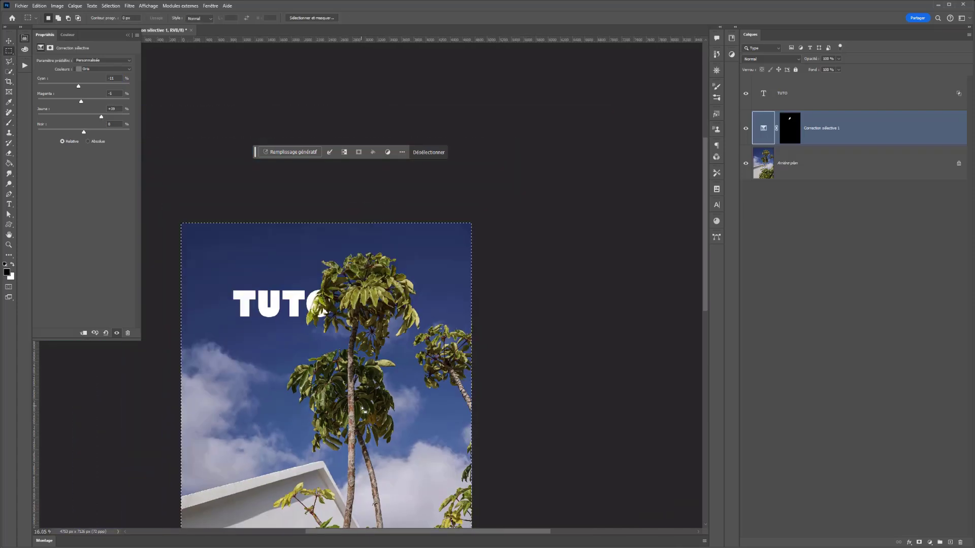